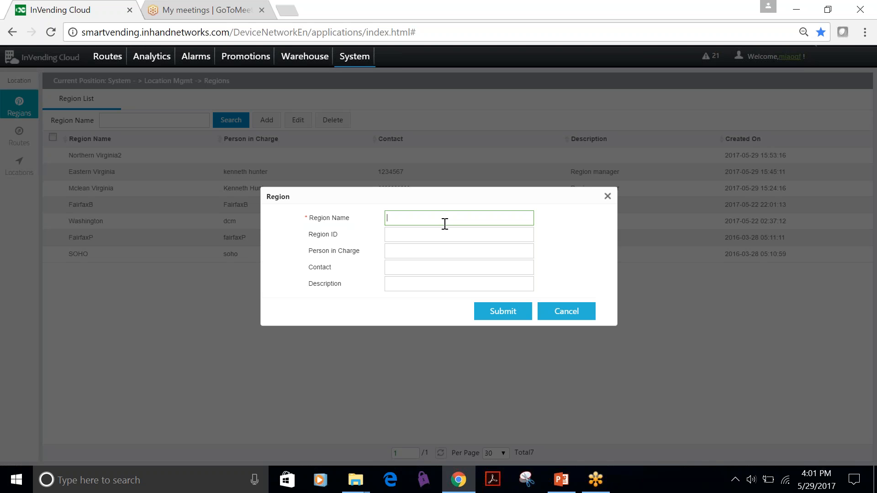
Name the new region Northeastern Virginia and save it.
{"action": "type", "text": "Noe"}
{"action": "type", "text": "theastern"}
{"action": "type", "text": " Virginia"}
{"action": "left_click", "coordinate": [509, 313]}
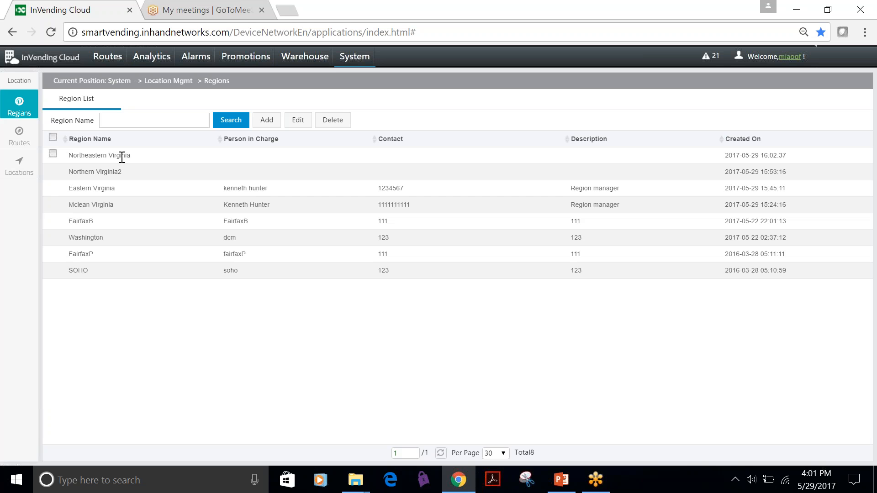
Add a route named InHandGo1 assigned to the Northeastern Virginia region and save it.
{"action": "left_click", "coordinate": [19, 142]}
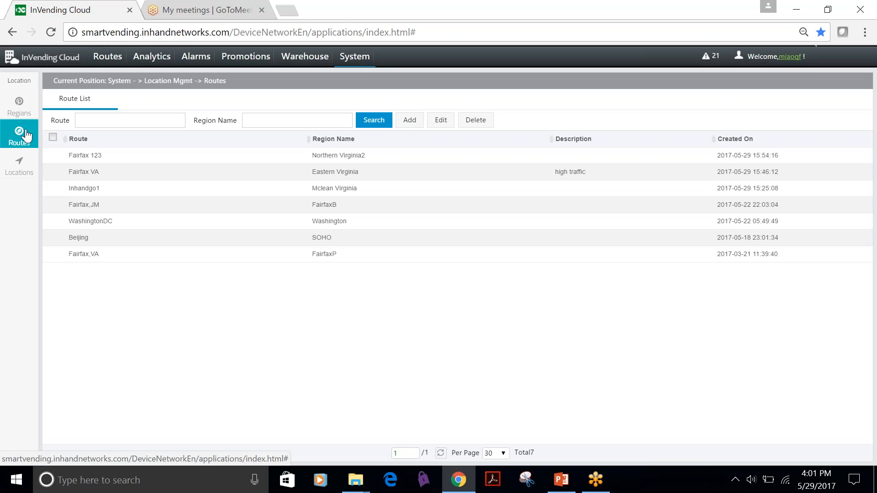
{"action": "left_click", "coordinate": [410, 120]}
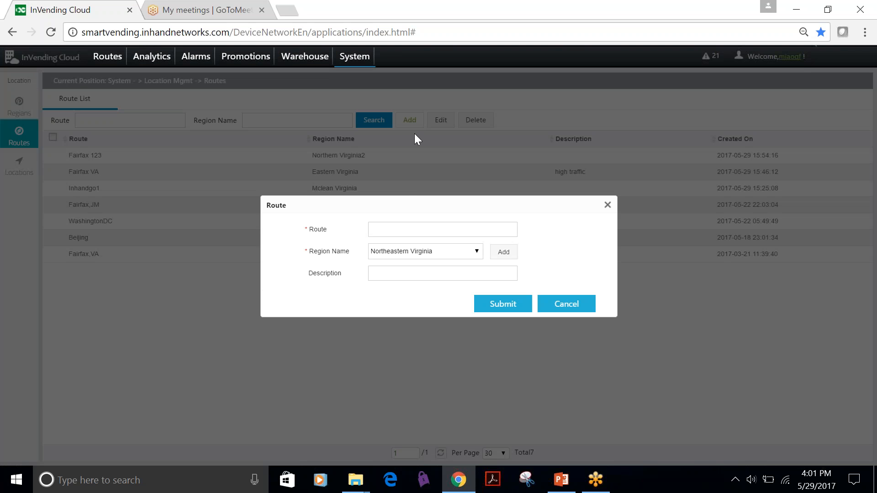
{"action": "left_click", "coordinate": [396, 224]}
{"action": "type", "text": "InHandGo1"}
{"action": "left_click", "coordinate": [466, 257]}
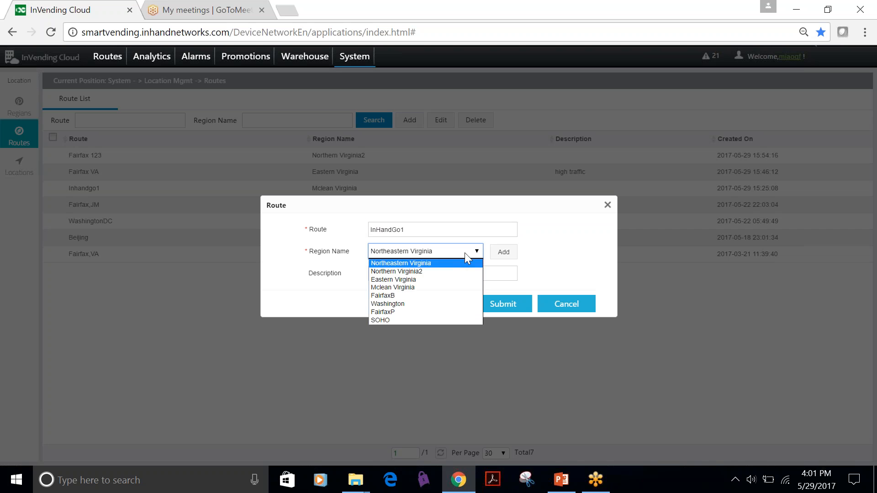
{"action": "left_click", "coordinate": [434, 265]}
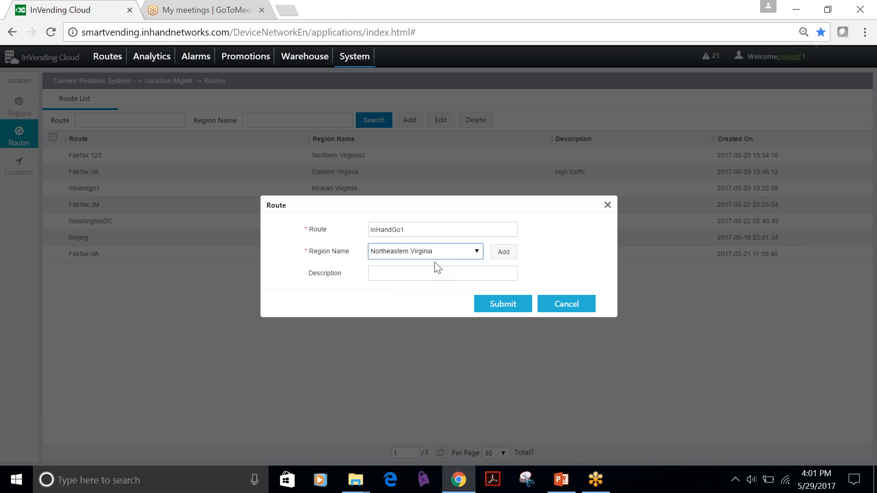
{"action": "left_click", "coordinate": [520, 307]}
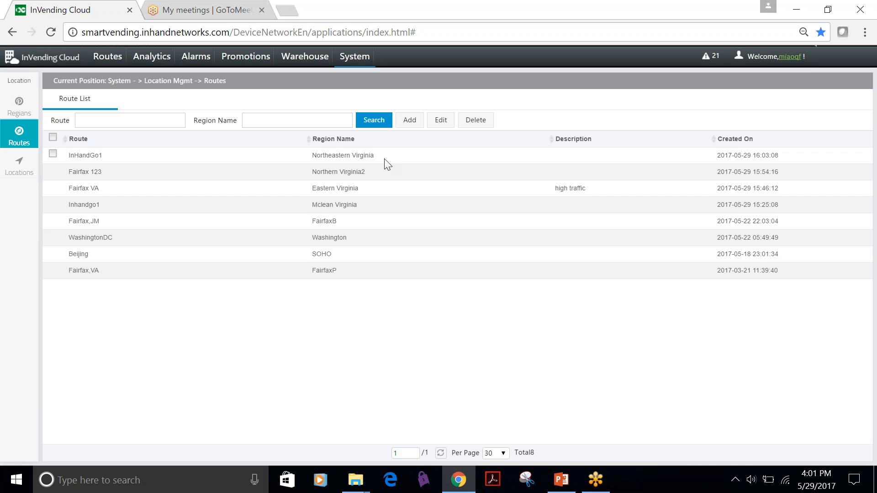
Start a new location named "Inhand entrance" and assign it to the InHandGo1 route.
{"action": "left_click", "coordinate": [17, 174]}
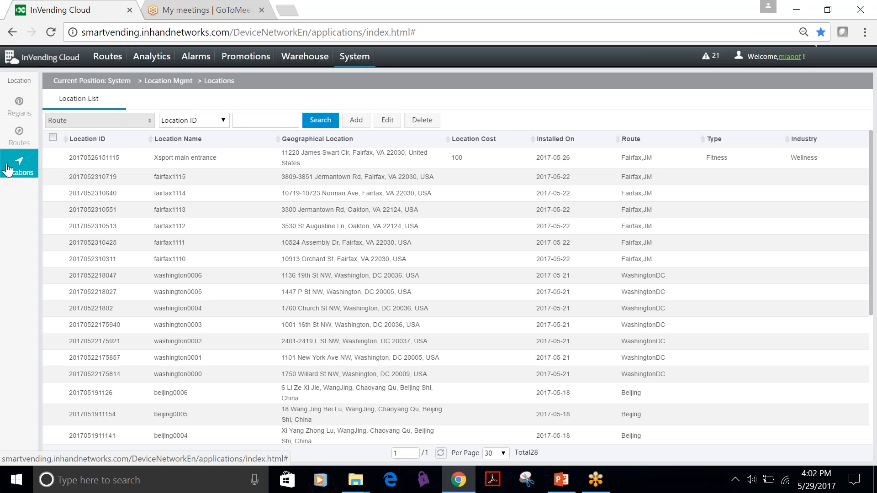
{"action": "left_click", "coordinate": [359, 120]}
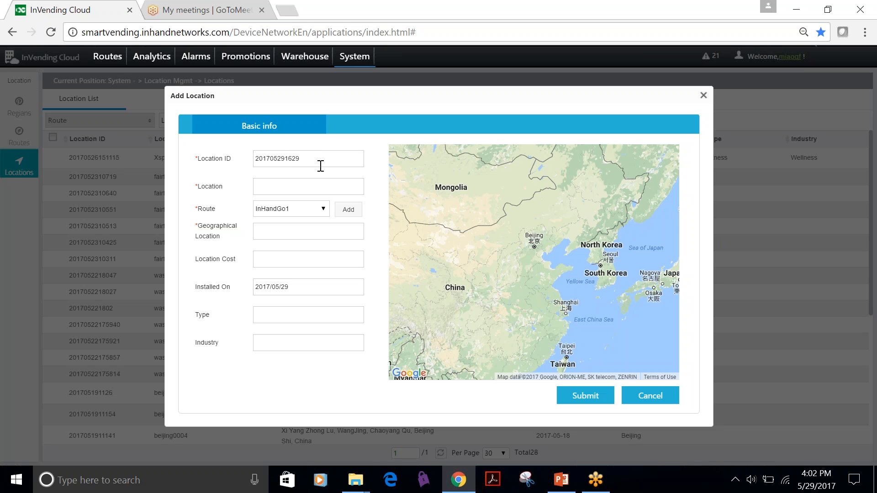
{"action": "left_click", "coordinate": [306, 184]}
{"action": "type", "text": "Inhand entrance"}
{"action": "left_click", "coordinate": [322, 210]}
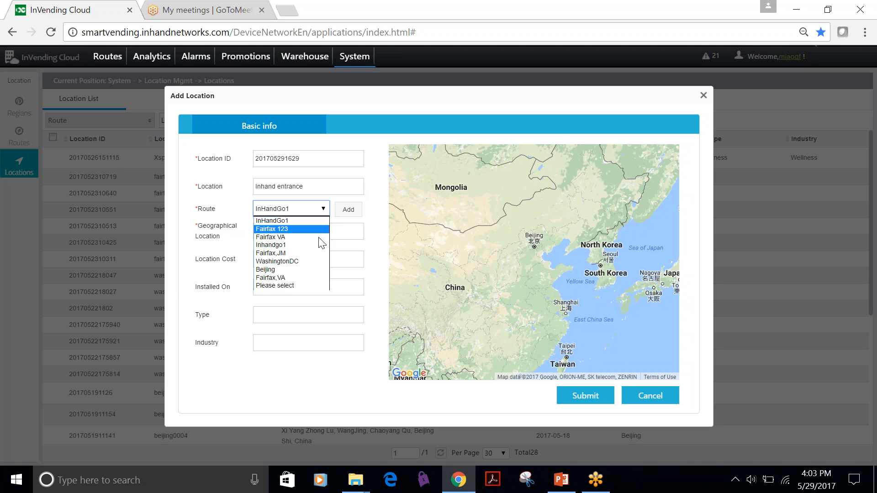
{"action": "left_click", "coordinate": [307, 221]}
Set the new location's geographical location to the suggested street address and save the location.
{"action": "left_click", "coordinate": [306, 235]}
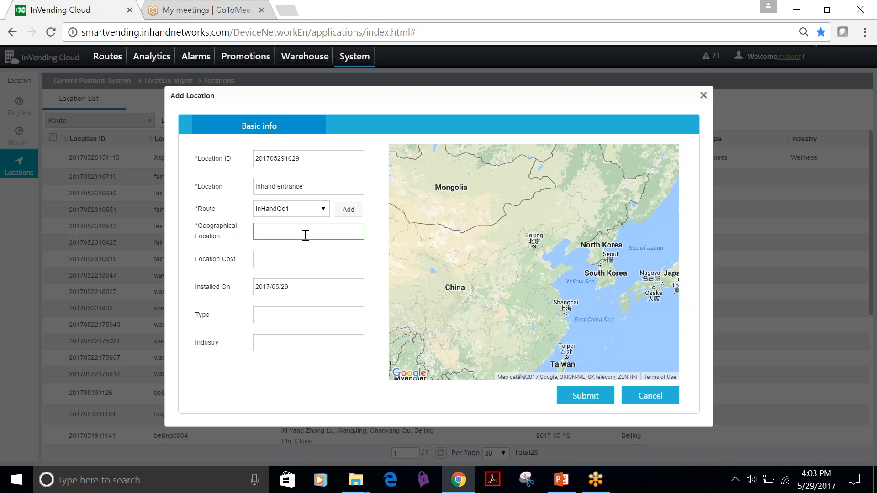
{"action": "type", "text": "3900"}
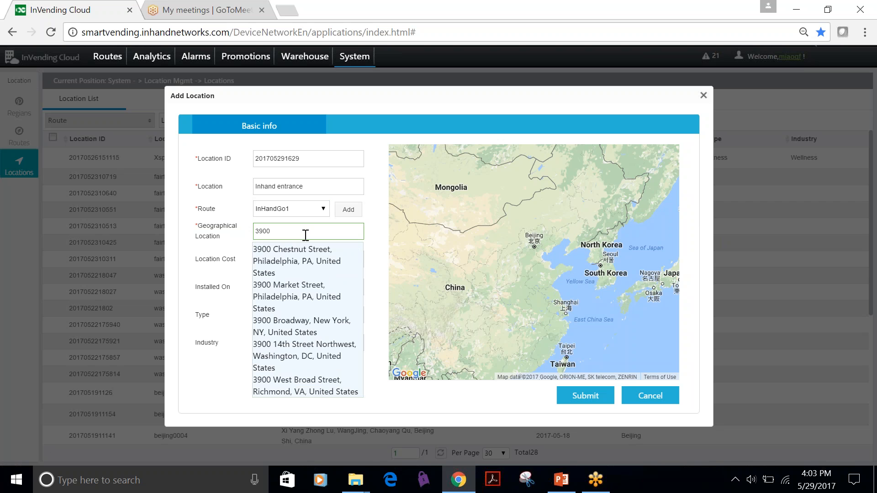
{"action": "type", "text": " jerm"}
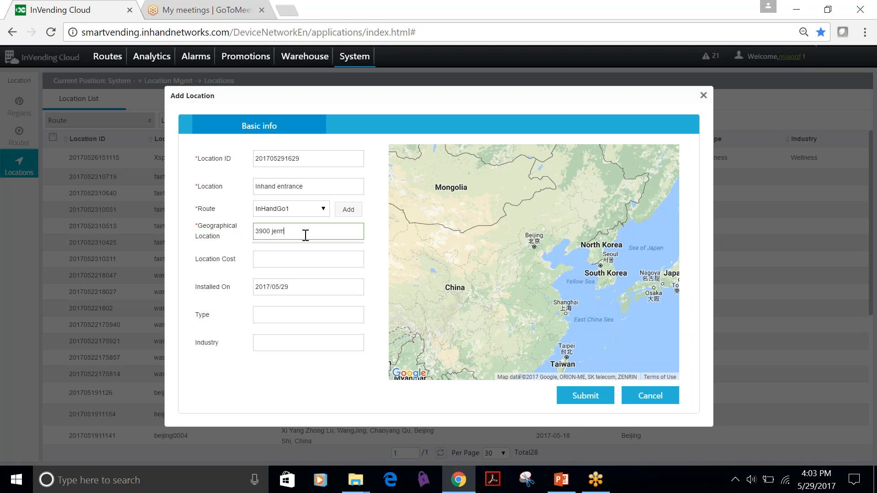
{"action": "left_click", "coordinate": [294, 283]}
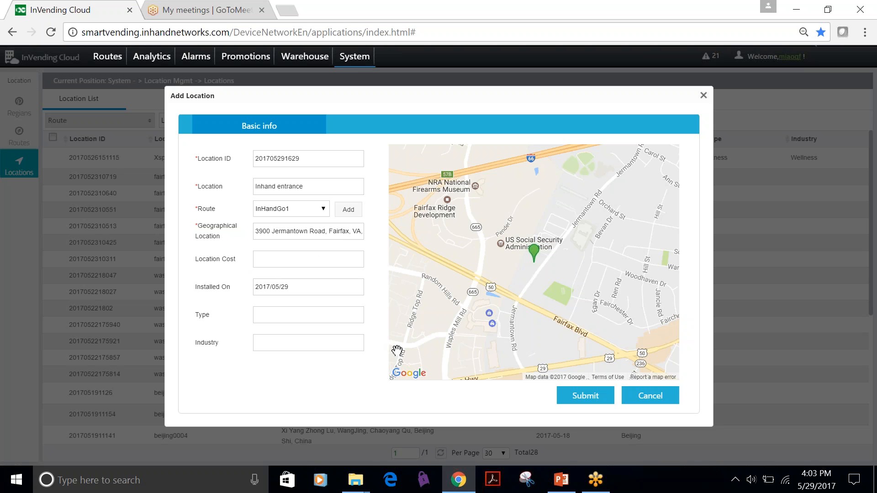
{"action": "left_click", "coordinate": [587, 396]}
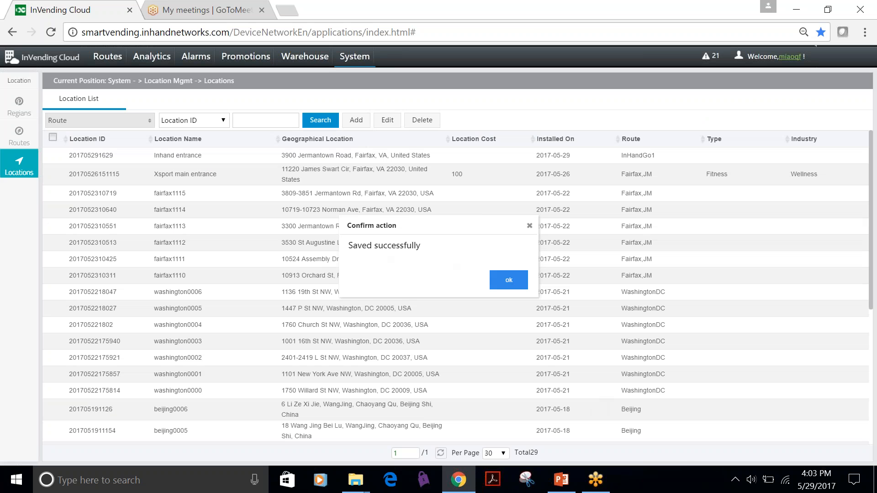
{"action": "left_click", "coordinate": [509, 281]}
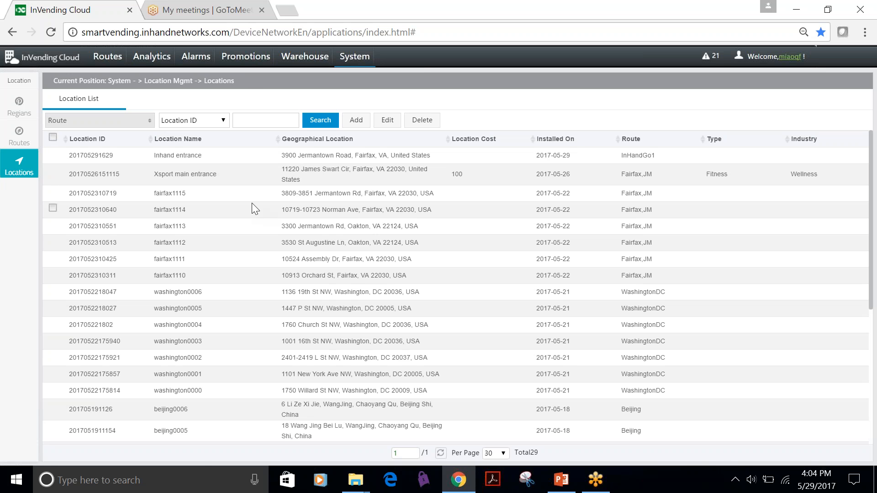
Start adding a vending machine with machine ID 123456789 and machine name InHandGo001.
{"action": "mouse_move", "coordinate": [355, 57]}
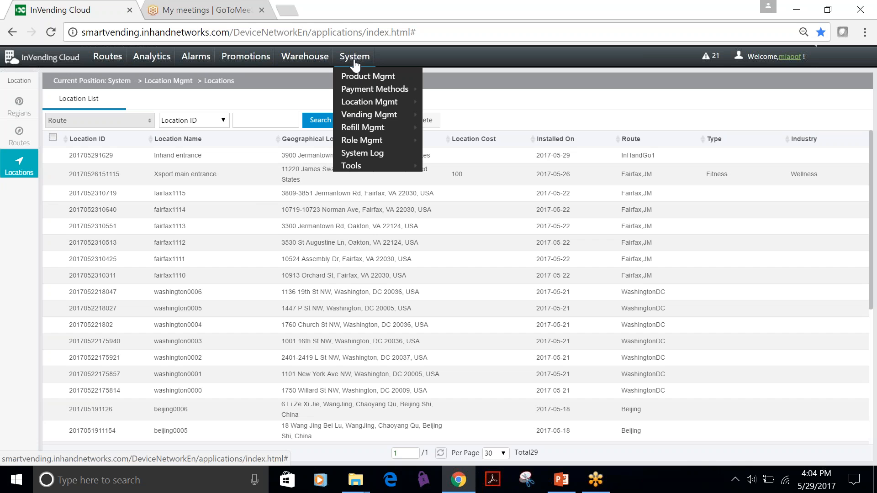
{"action": "mouse_move", "coordinate": [397, 115]}
{"action": "left_click", "coordinate": [452, 119]}
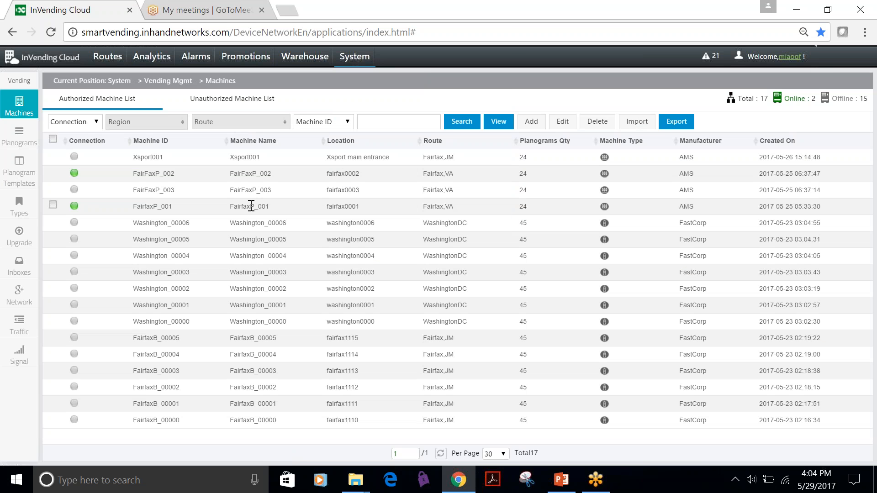
{"action": "left_click", "coordinate": [532, 122]}
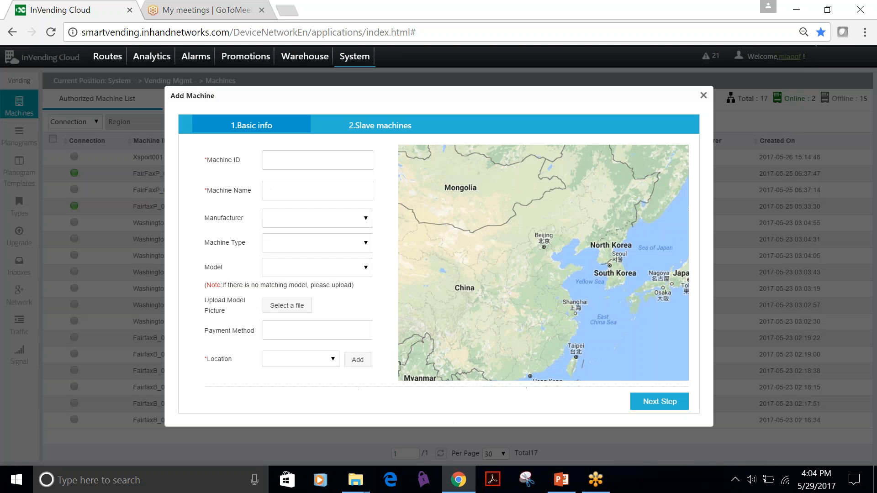
{"action": "left_click", "coordinate": [324, 164]}
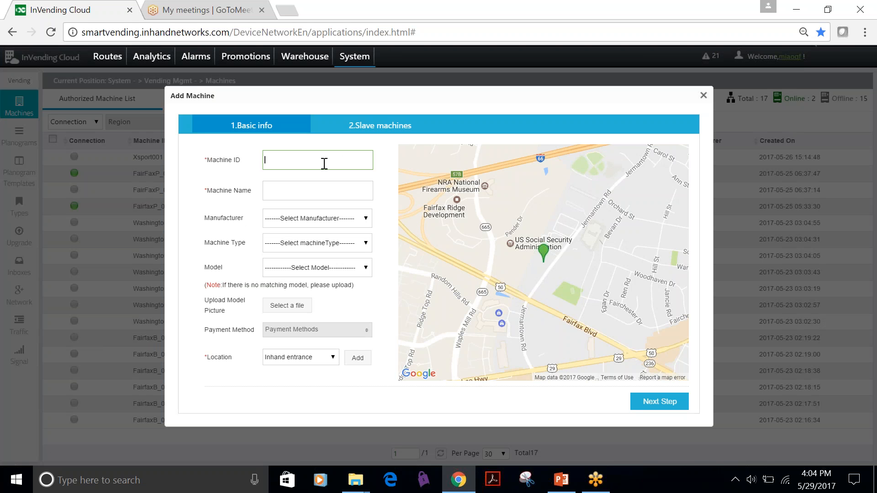
{"action": "type", "text": "123456789"}
{"action": "left_click", "coordinate": [342, 193]}
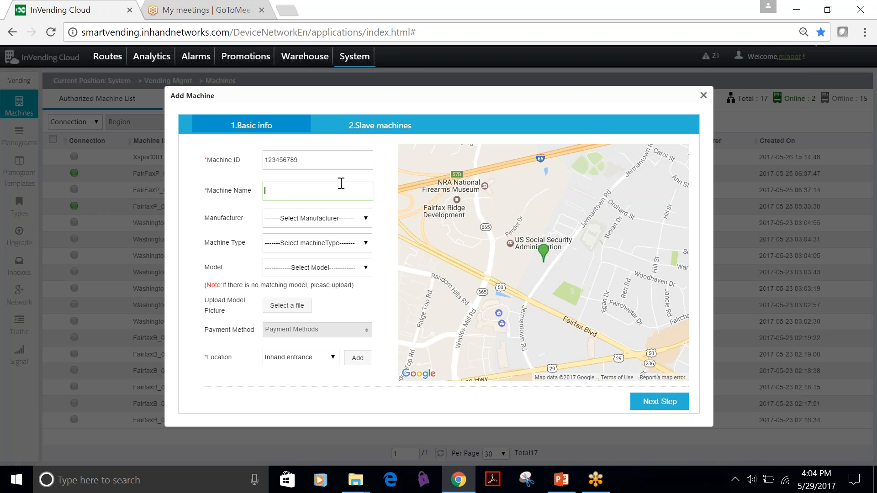
{"action": "type", "text": "InHandGo001"}
Set the new machine's manufacturer to AMS, its machine type to Snack machine and its model to AMS.
{"action": "left_click", "coordinate": [336, 219]}
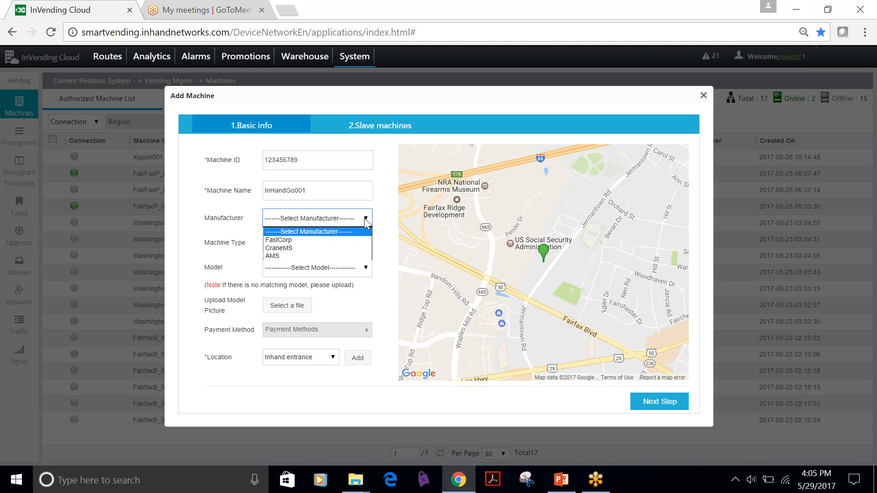
{"action": "left_click", "coordinate": [303, 255]}
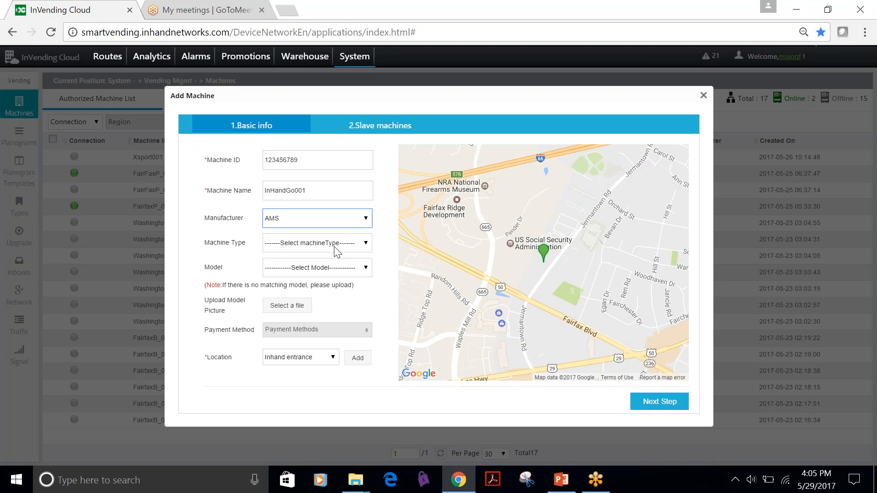
{"action": "left_click", "coordinate": [338, 246]}
{"action": "left_click", "coordinate": [319, 265]}
{"action": "left_click", "coordinate": [319, 271]}
{"action": "left_click", "coordinate": [298, 289]}
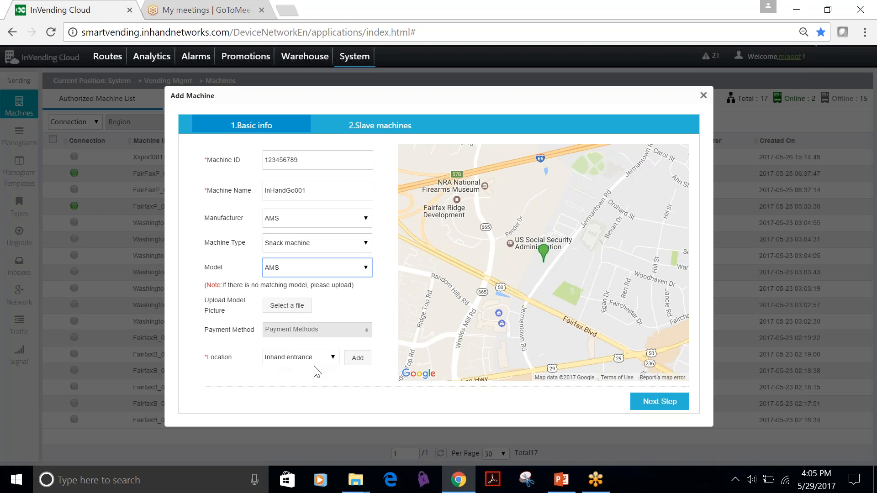
Assign the new machine to the Inhand entrance location and submit it without adding a slave machine.
{"action": "left_click", "coordinate": [329, 359]}
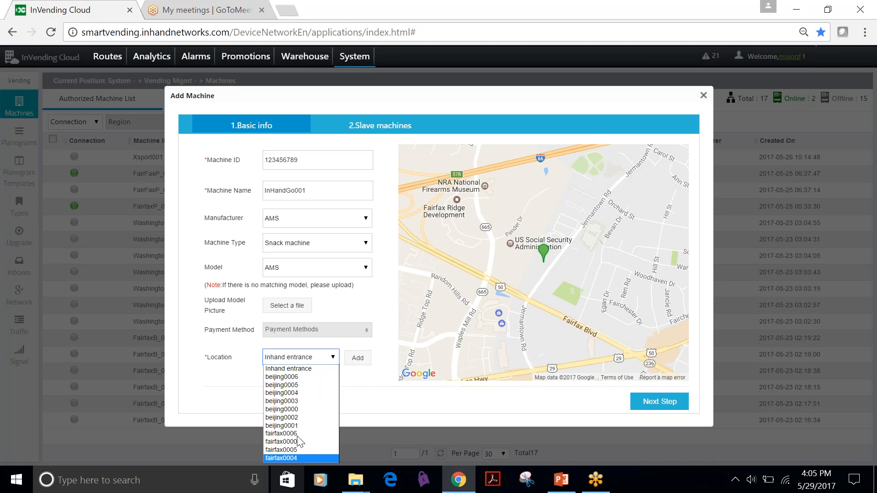
{"action": "left_click", "coordinate": [314, 370]}
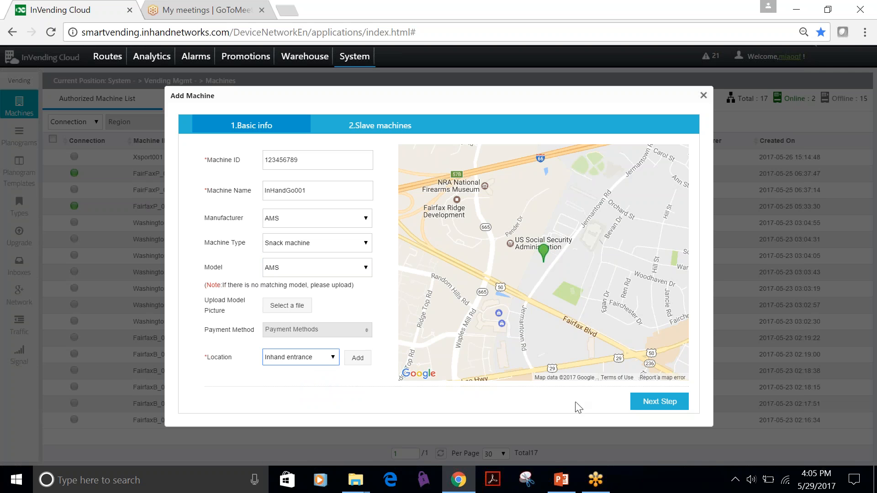
{"action": "left_click", "coordinate": [656, 402]}
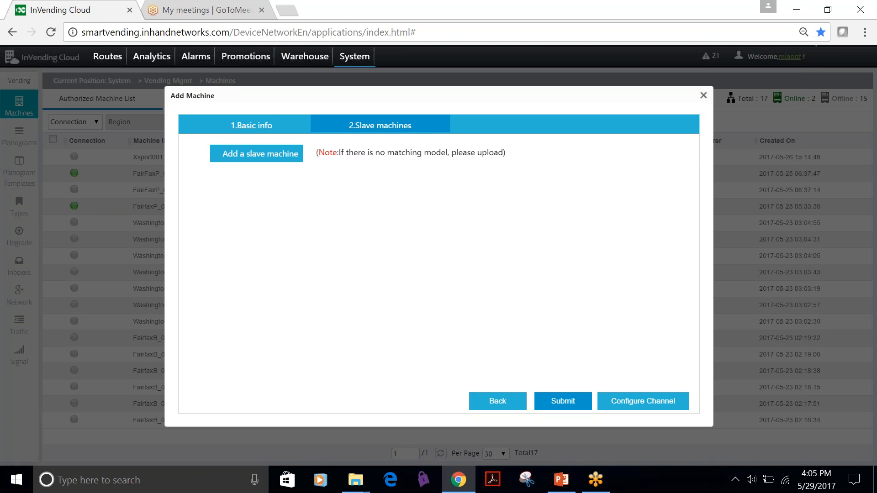
{"action": "left_click", "coordinate": [563, 401]}
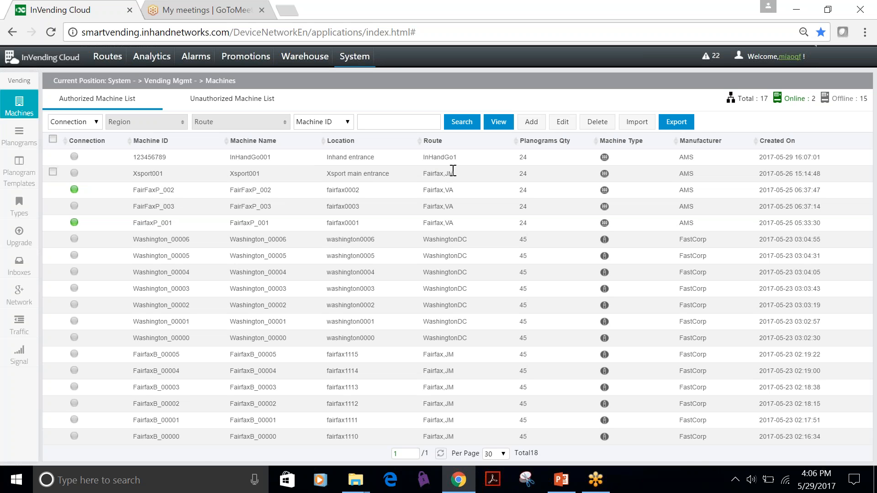
Assign product LL01 to slot 10 in the planogram of machine 123456789.
{"action": "left_click", "coordinate": [27, 138]}
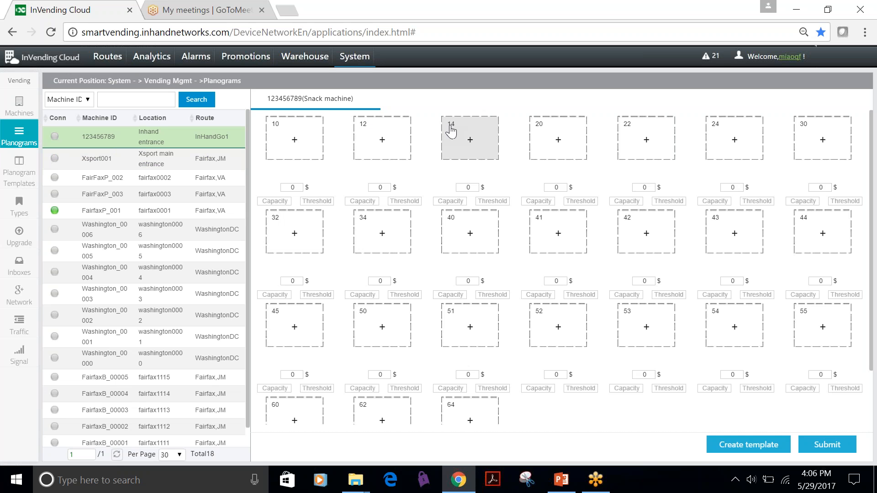
{"action": "left_click", "coordinate": [310, 143]}
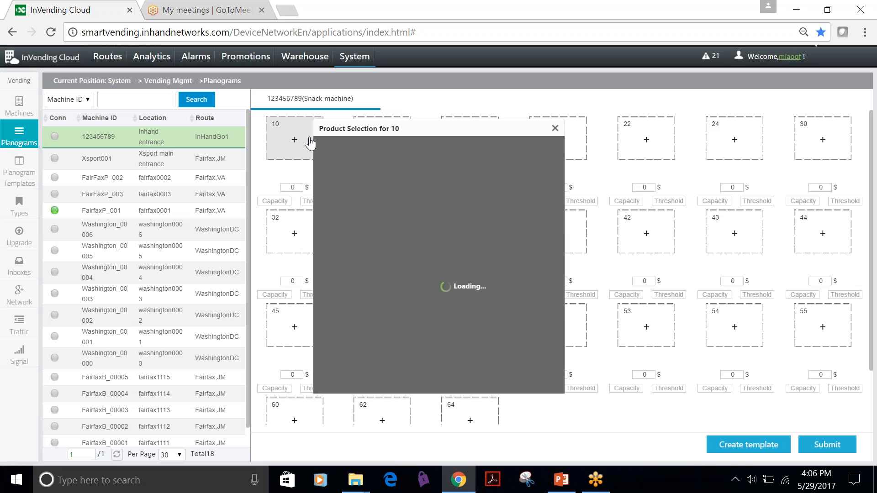
{"action": "left_click_drag", "start_coordinate": [562, 204], "coordinate": [563, 172]}
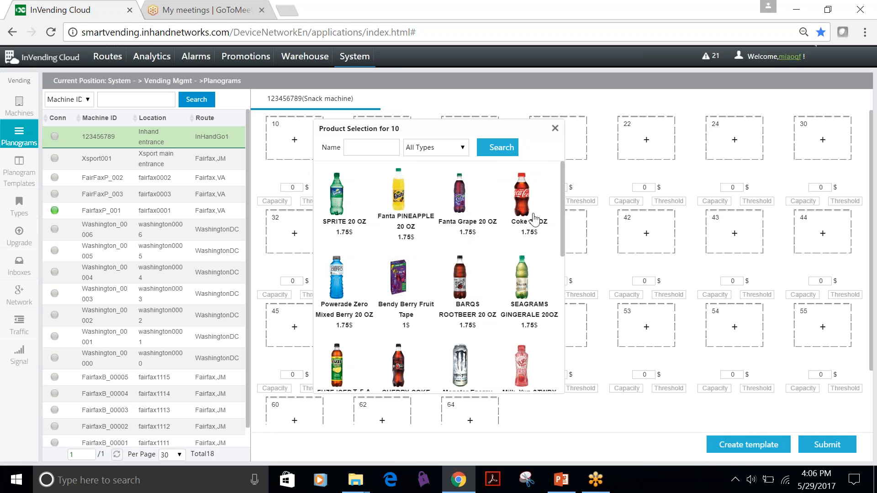
{"action": "scroll", "coordinate": [472, 223], "scroll_direction": "down", "scroll_amount": 6}
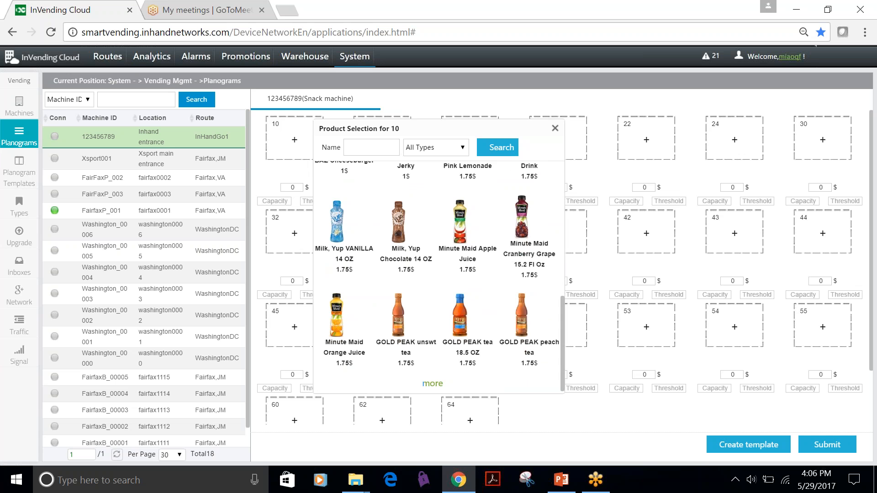
{"action": "left_click", "coordinate": [432, 385]}
{"action": "scroll", "coordinate": [448, 235], "scroll_direction": "down", "scroll_amount": 3}
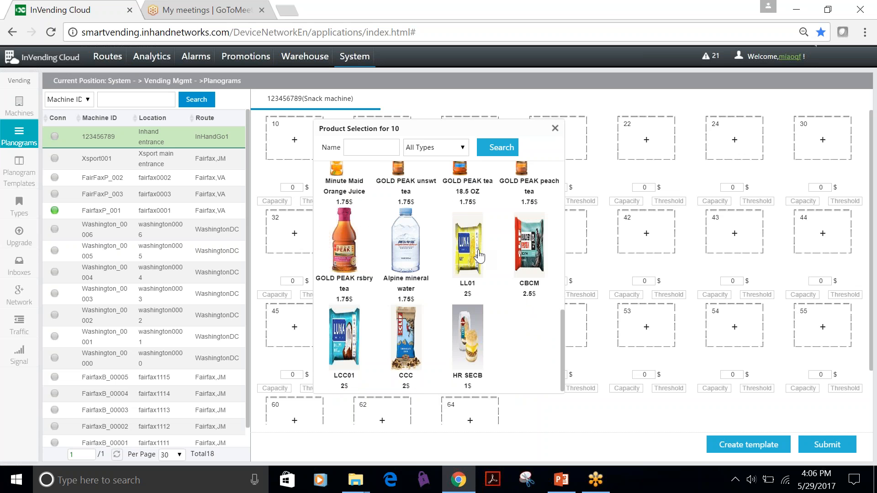
{"action": "left_click", "coordinate": [479, 257]}
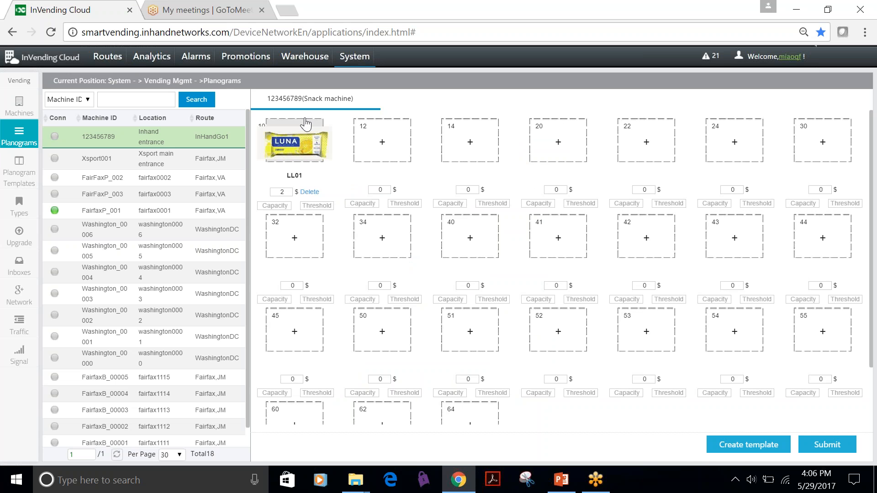
Set the price of product LL01 in slot 10 to $3, with a capacity of 13 and a threshold of 3.
{"action": "double_click", "coordinate": [286, 191]}
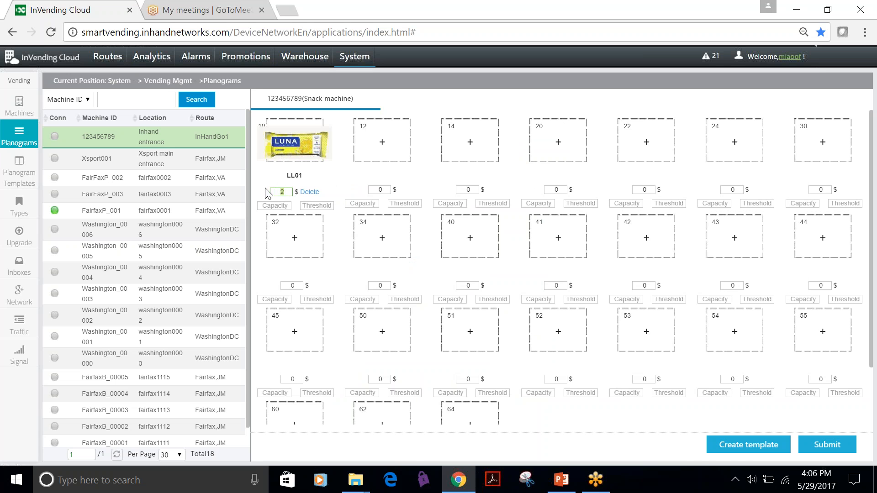
{"action": "type", "text": "3"}
{"action": "left_click", "coordinate": [277, 206]}
{"action": "type", "text": "13"}
{"action": "left_click", "coordinate": [340, 205]}
{"action": "left_click", "coordinate": [322, 207]}
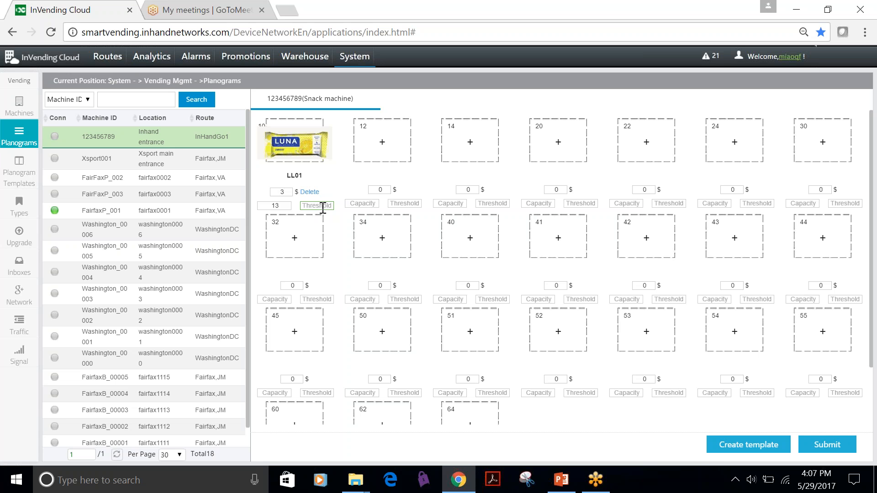
{"action": "type", "text": "3"}
{"action": "left_click", "coordinate": [343, 189]}
Assign Bendy Berry Fruit Tape to slot 12 with a price of $3, a capacity of 13 and a threshold of 3.
{"action": "left_click", "coordinate": [385, 145]}
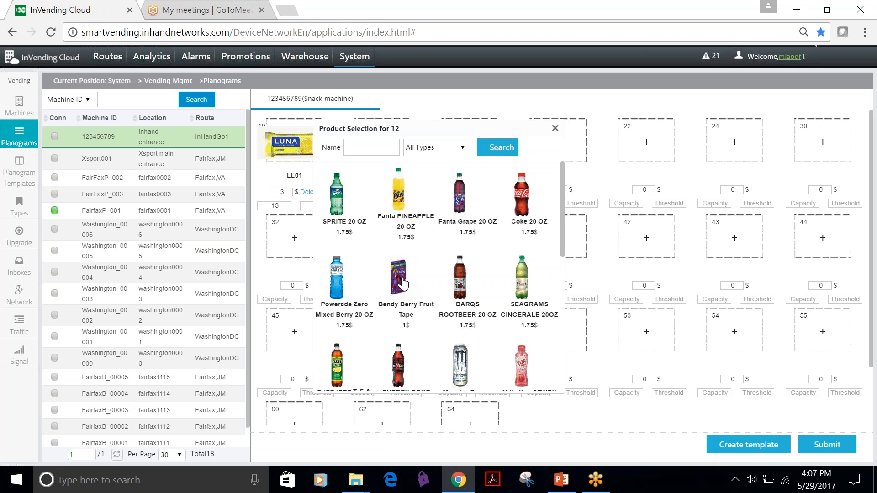
{"action": "left_click", "coordinate": [403, 284]}
{"action": "double_click", "coordinate": [371, 192]}
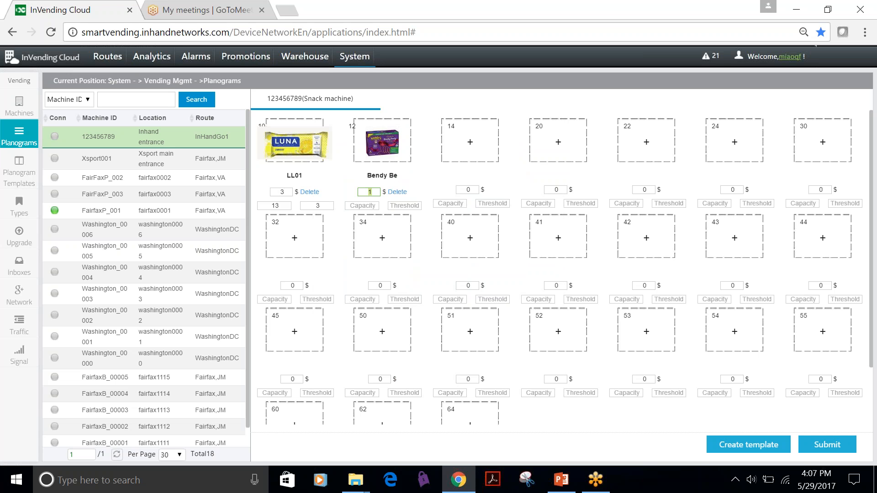
{"action": "type", "text": "3"}
{"action": "left_click", "coordinate": [364, 206]}
{"action": "type", "text": "13"}
{"action": "type", "text": "3"}
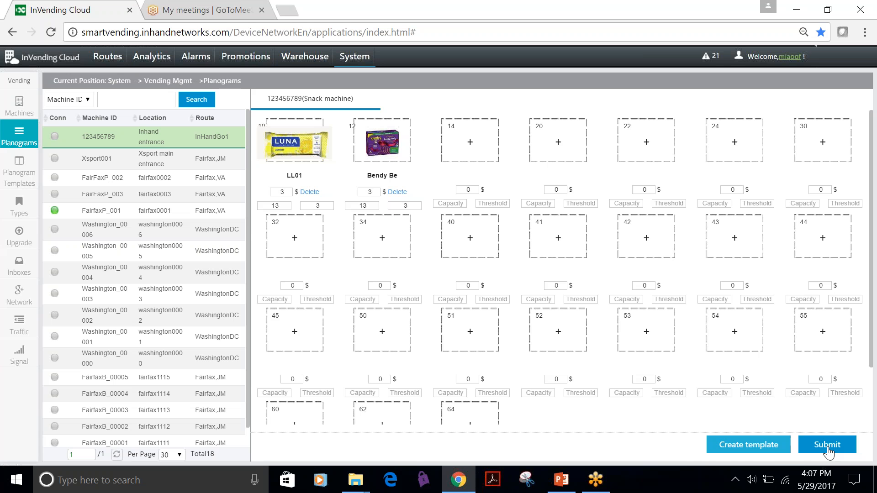
Create a planogram template named InHandGo001 from the current slot configuration.
{"action": "left_click", "coordinate": [770, 450]}
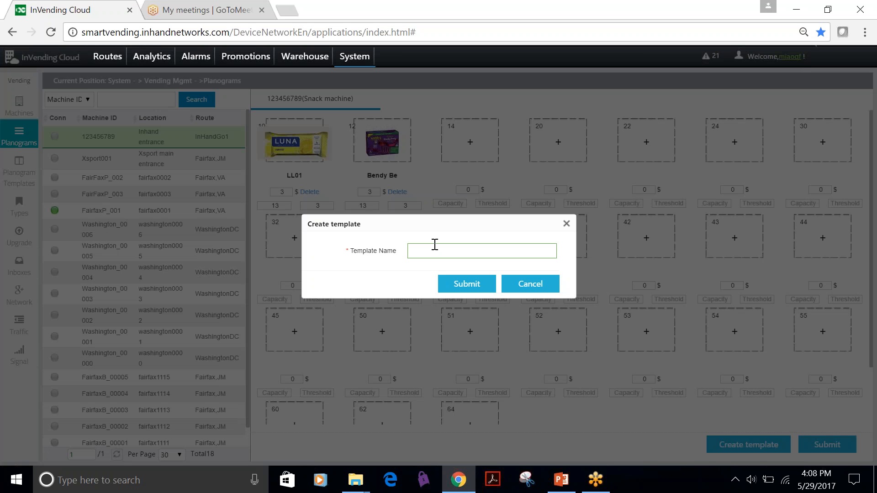
{"action": "type", "text": "In"}
{"action": "type", "text": "Hande"}
{"action": "type", "text": "d"}
{"action": "type", "text": "001"}
{"action": "left_click", "coordinate": [475, 286]}
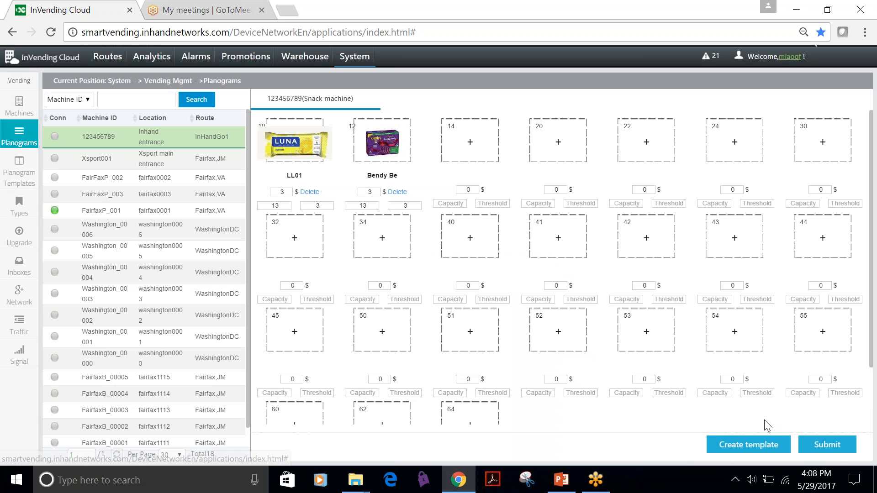
Submit the snack machine's planogram configuration and confirm saving it.
{"action": "left_click", "coordinate": [838, 450]}
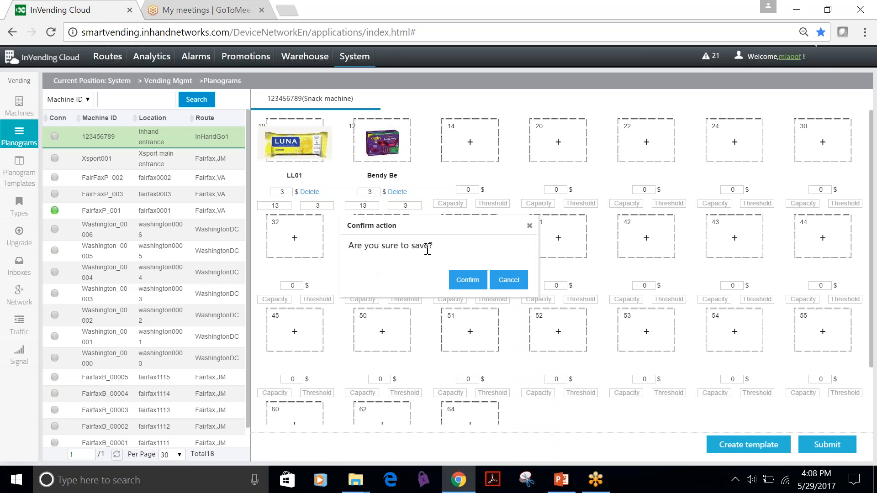
{"action": "left_click", "coordinate": [468, 279]}
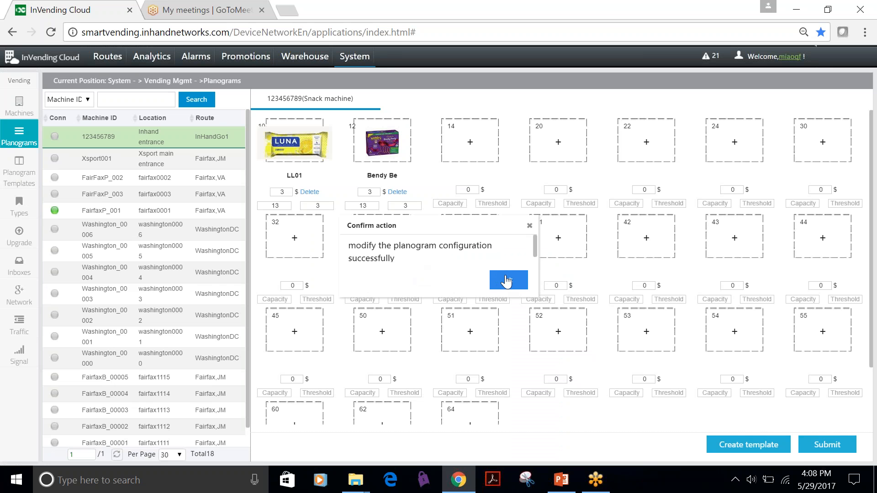
{"action": "left_click", "coordinate": [507, 282]}
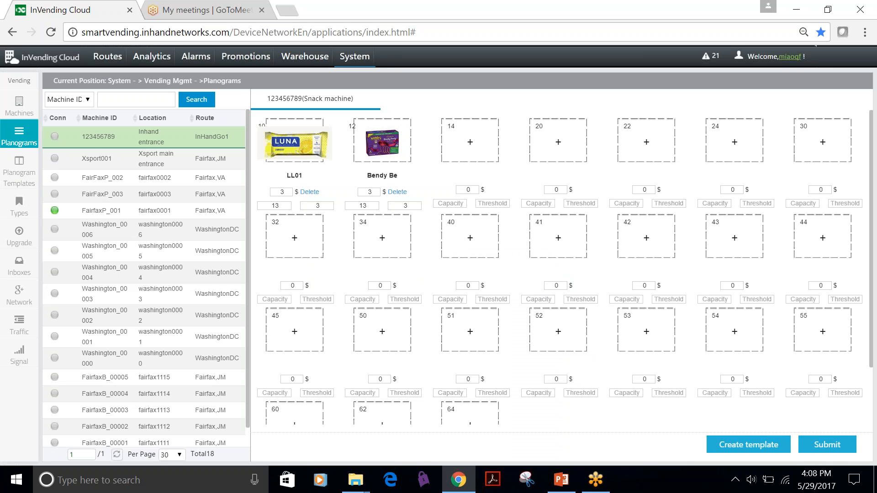
Check the InHandGo001 entry in the list of planogram templates and go to the Routes section.
{"action": "left_click", "coordinate": [25, 170]}
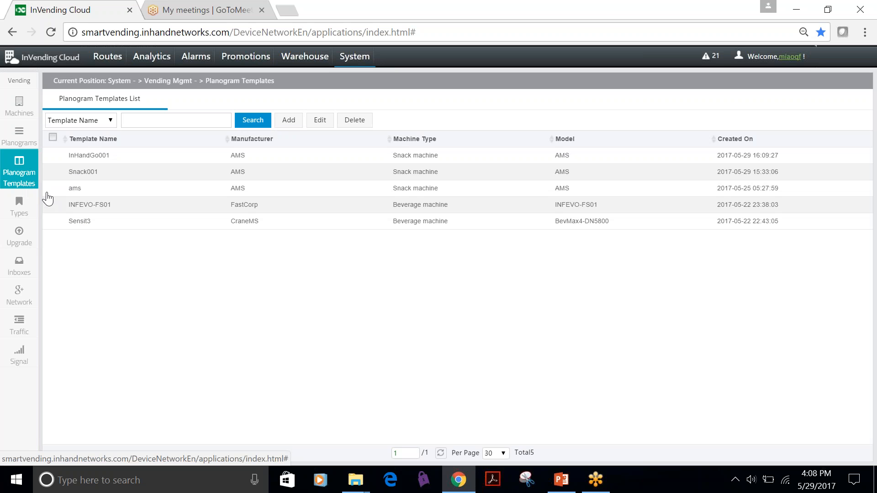
{"action": "left_click", "coordinate": [113, 157]}
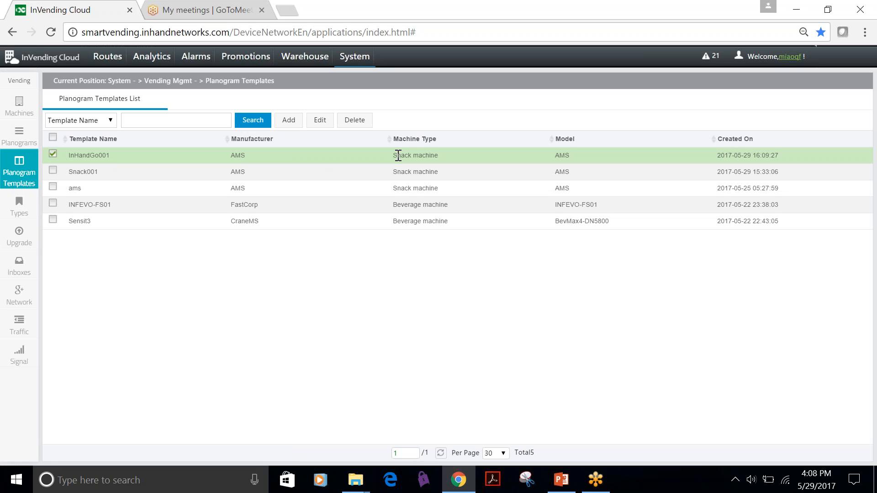
{"action": "left_click", "coordinate": [114, 63]}
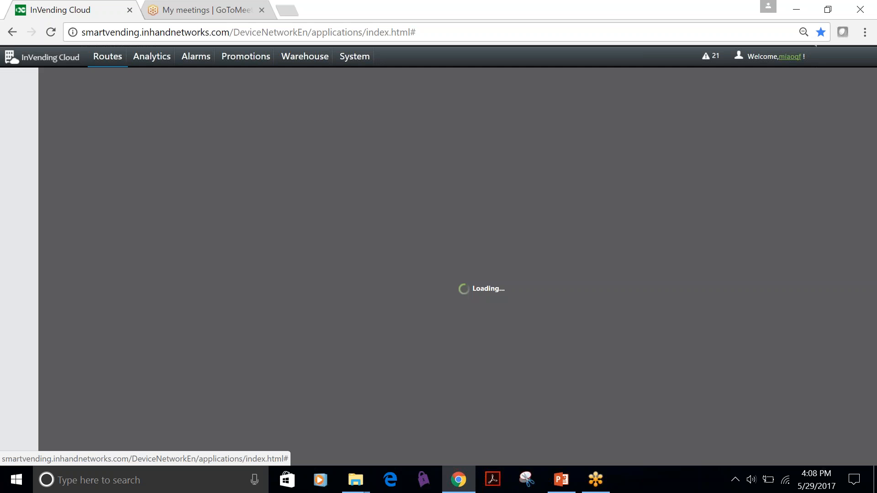